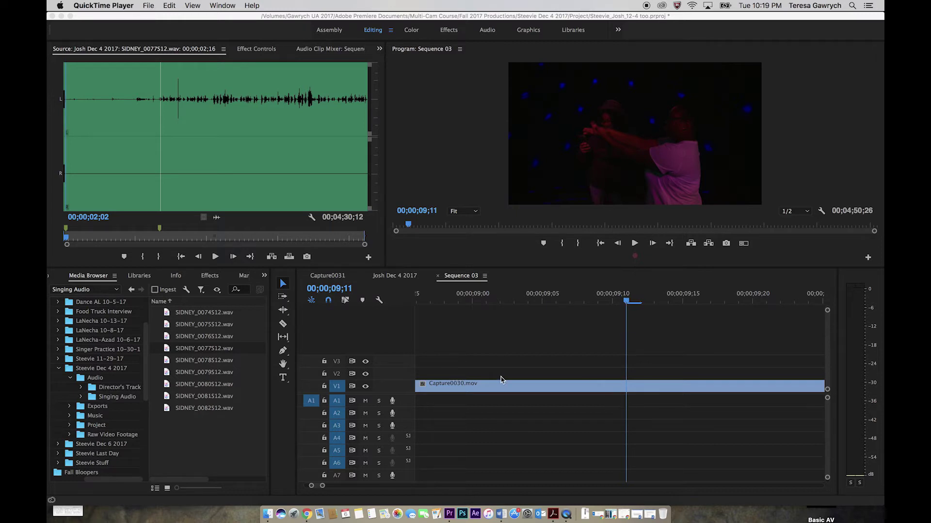
# Add a trial marker and nudge Capture0030.mov later, then undo both changes.
pyautogui.click(592, 366)
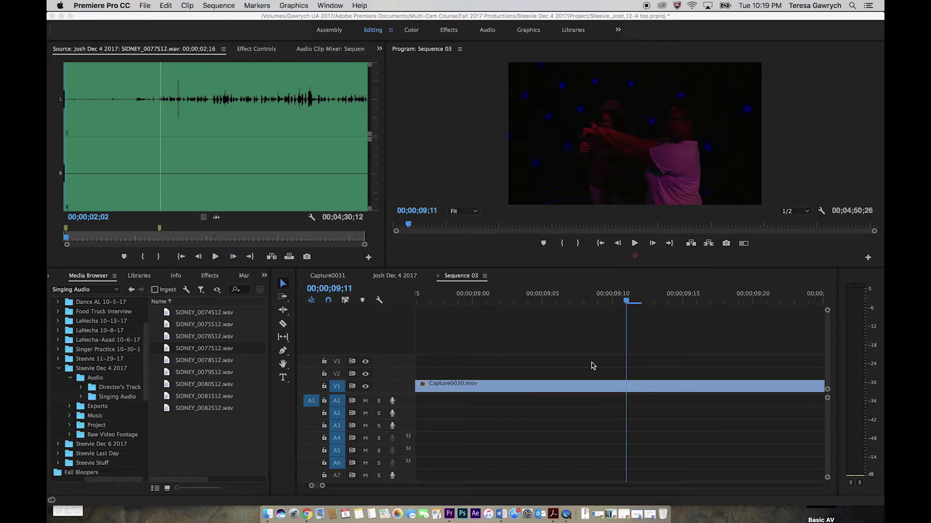
pyautogui.press('m')
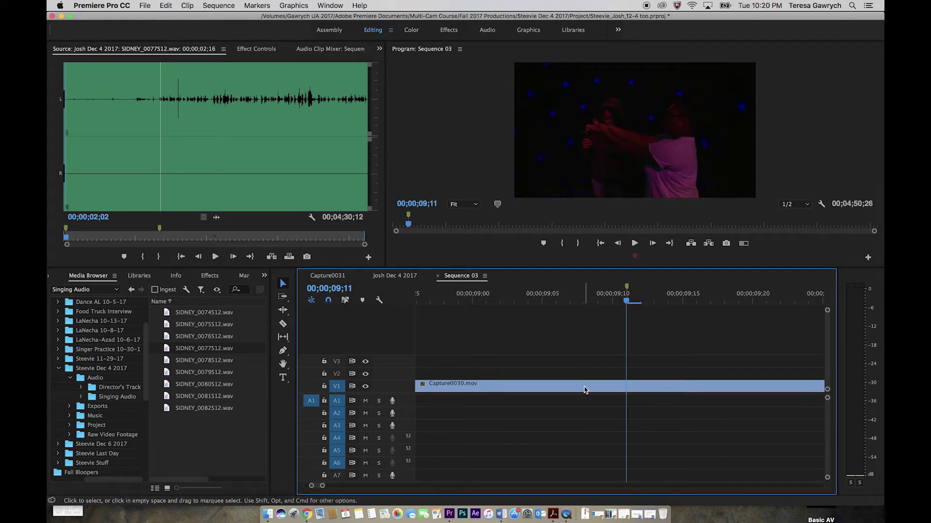
pyautogui.moveTo(587, 389); pyautogui.dragTo(696, 391)
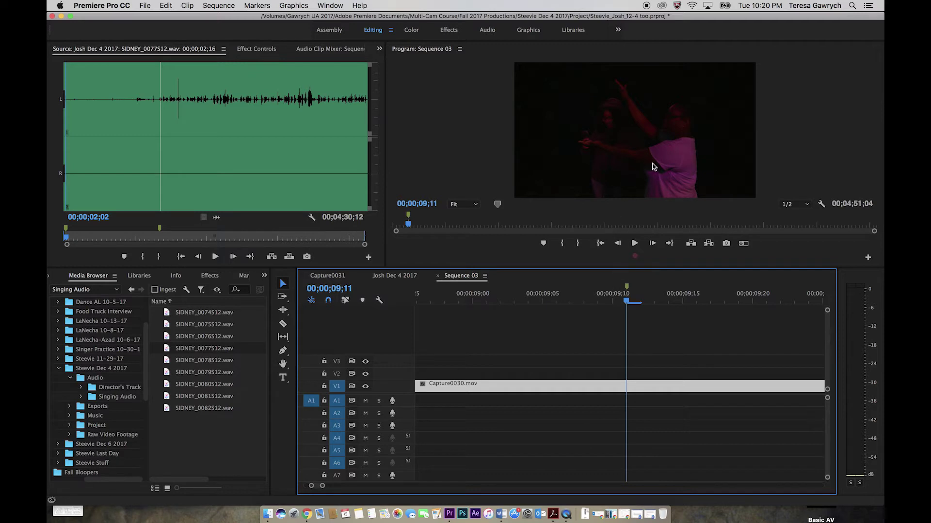
pyautogui.press('super+z')
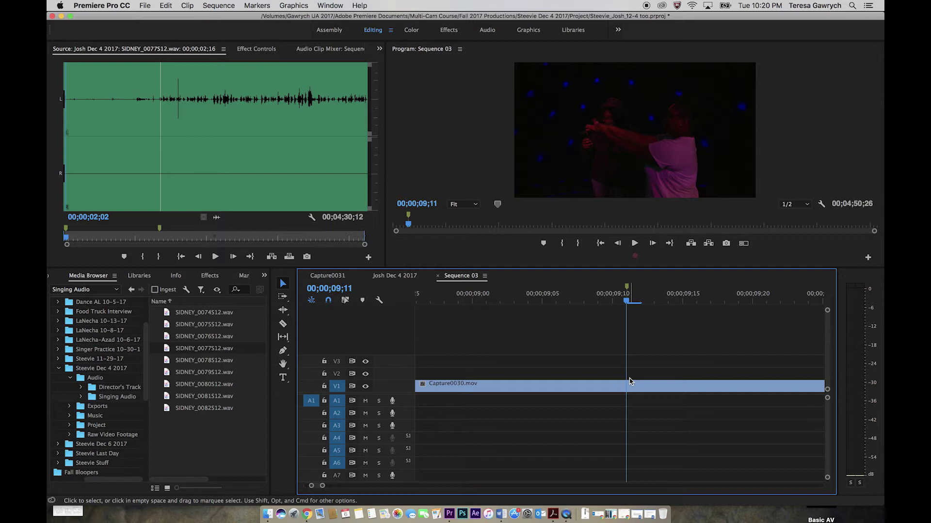
pyautogui.press('super+z')
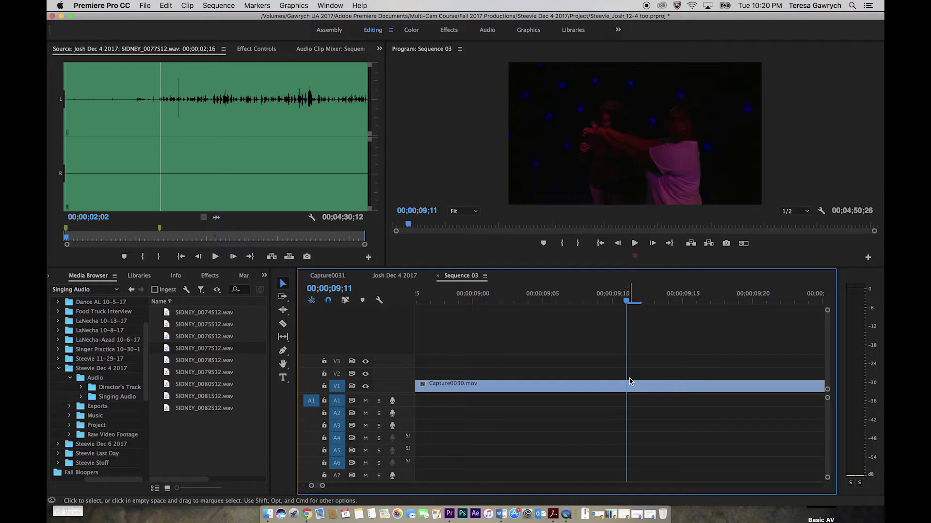
# Select Capture0030.mov on V1 and step the playhead to the sync frame 00;00;09;10.
pyautogui.click(538, 386)
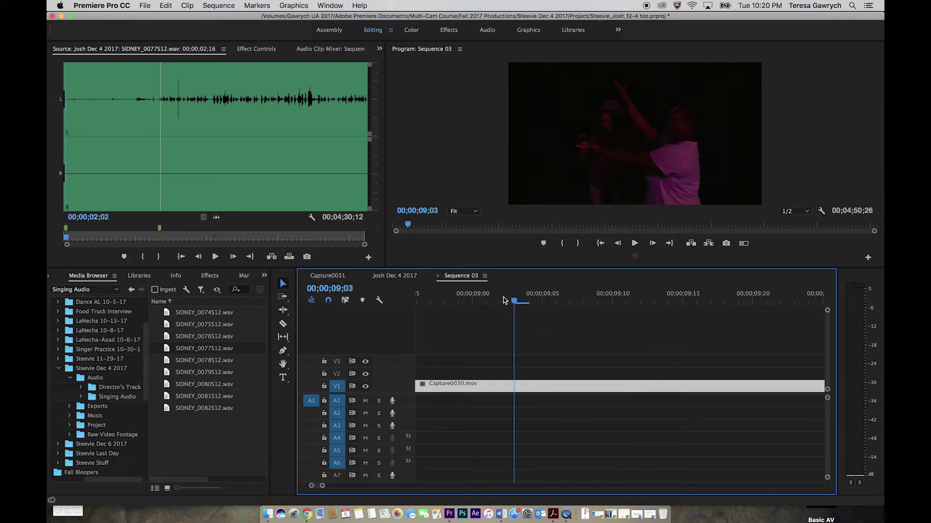
pyautogui.moveTo(503, 300); pyautogui.dragTo(486, 300)
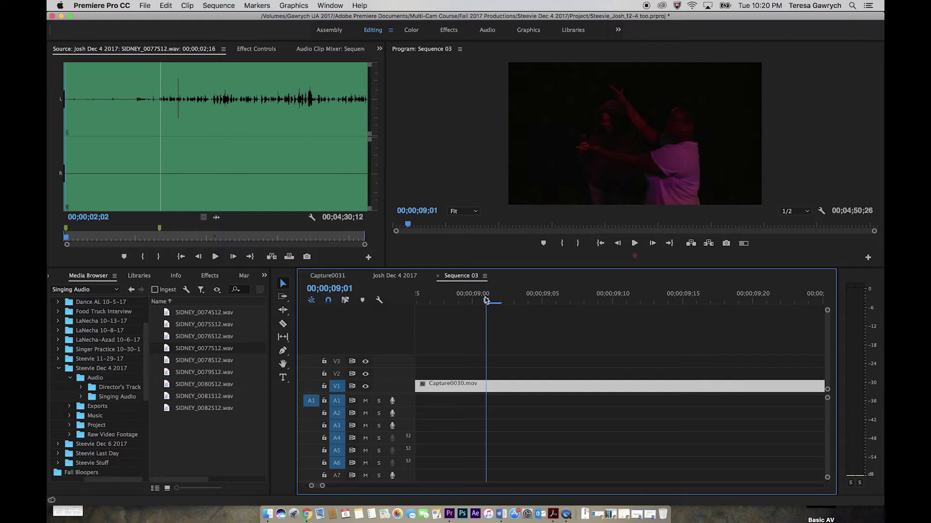
pyautogui.press('space')
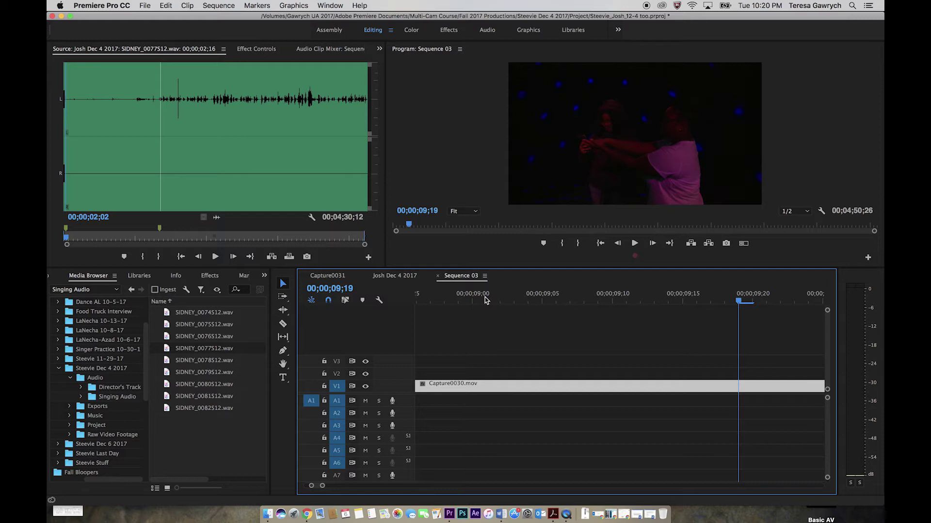
pyautogui.press('Left')
pyautogui.press('Left')
pyautogui.press('Left')
pyautogui.press('Left')
pyautogui.press('Left')
pyautogui.press('Left')
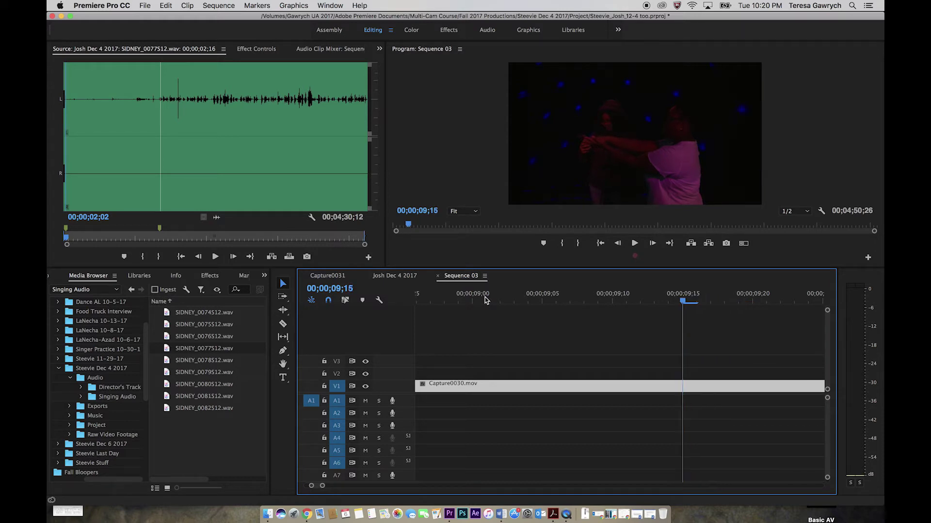
pyautogui.press('Left')
pyautogui.press('Left')
pyautogui.press('Left')
pyautogui.press('Left')
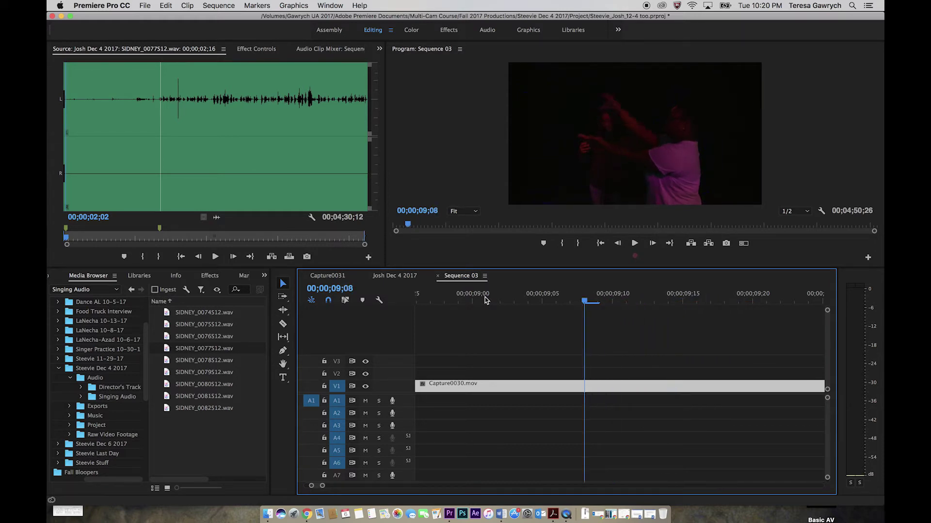
pyautogui.press('Right')
pyautogui.press('Right')
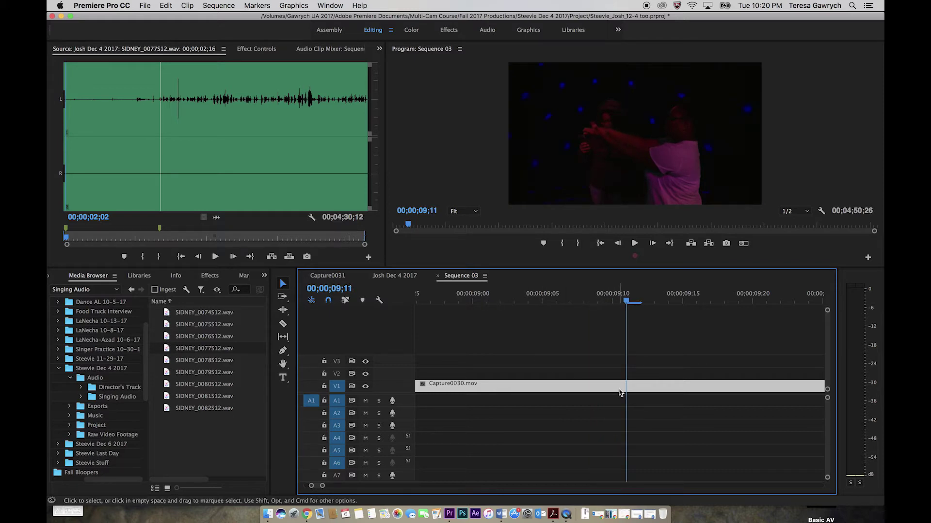
pyautogui.press('Left')
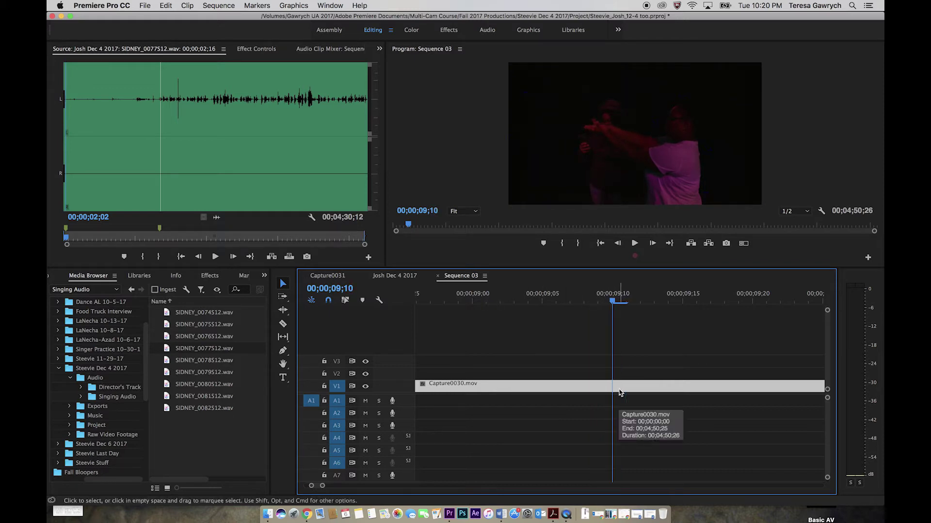
# Place SIDNEY_0077S12.wav on A1, slide it left under Capture0030.mov, and play to check.
pyautogui.doubleClick(167, 350)
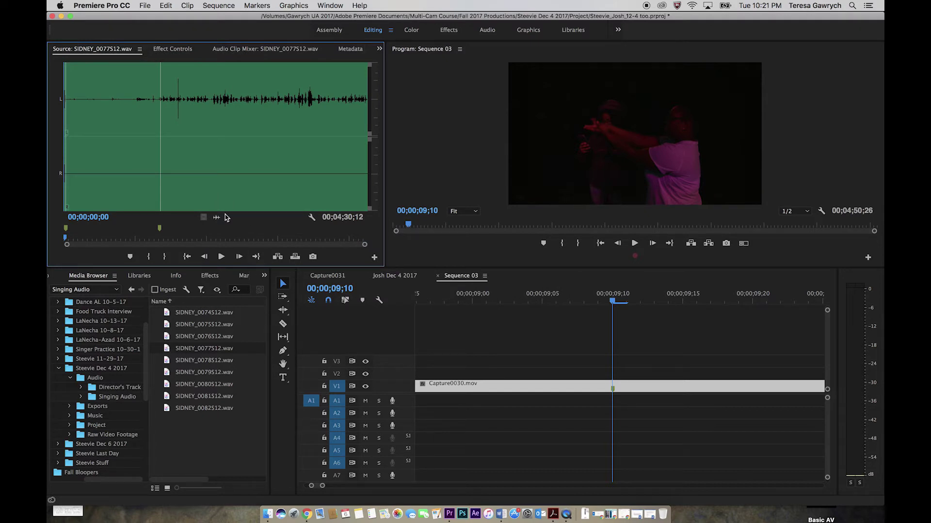
pyautogui.moveTo(172, 348); pyautogui.dragTo(407, 401)
pyautogui.moveTo(321, 486); pyautogui.dragTo(426, 487)
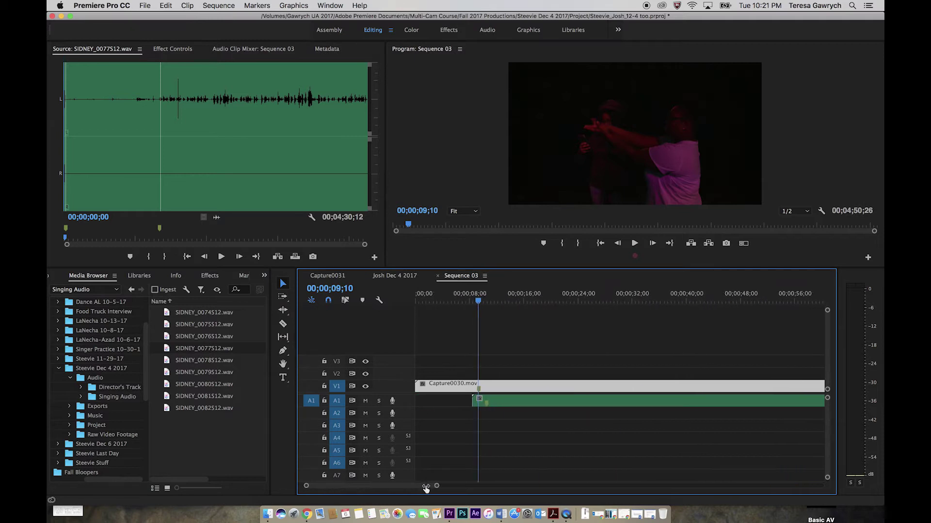
pyautogui.moveTo(612, 400); pyautogui.dragTo(542, 400)
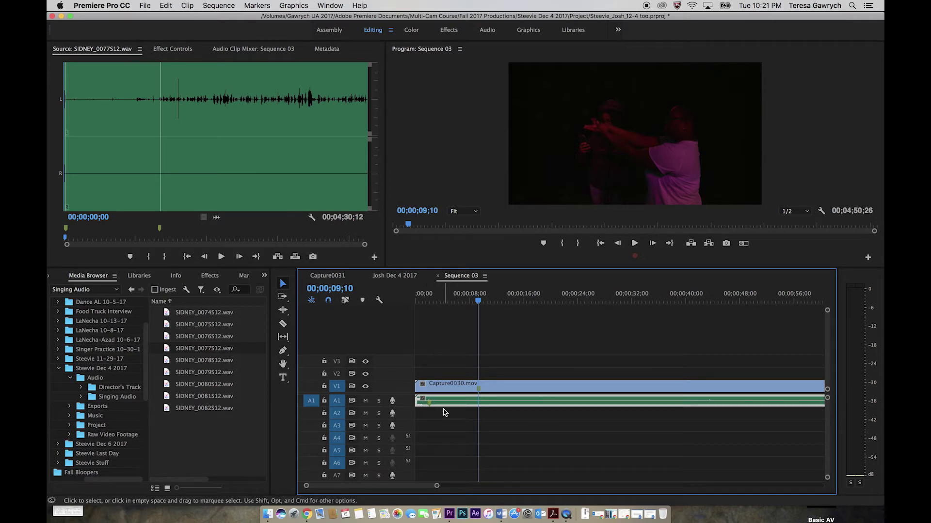
pyautogui.press('space')
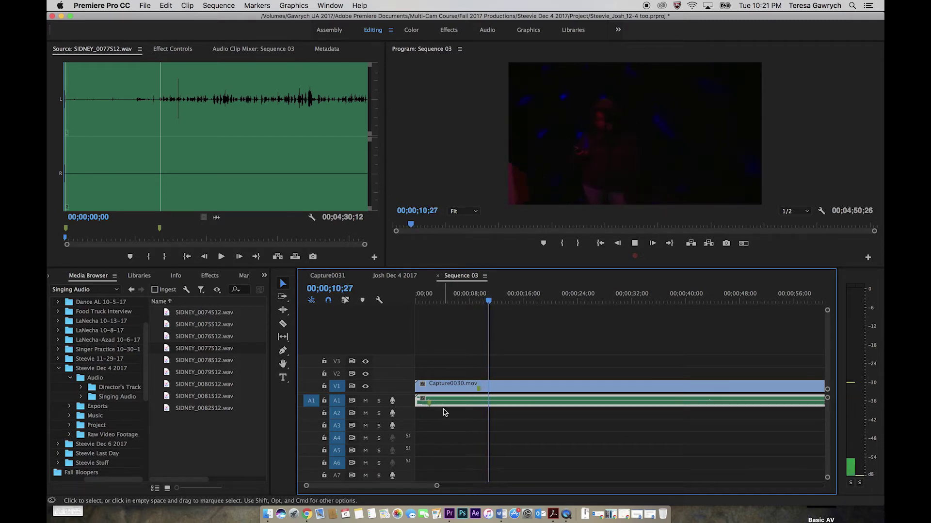
pyautogui.press('space')
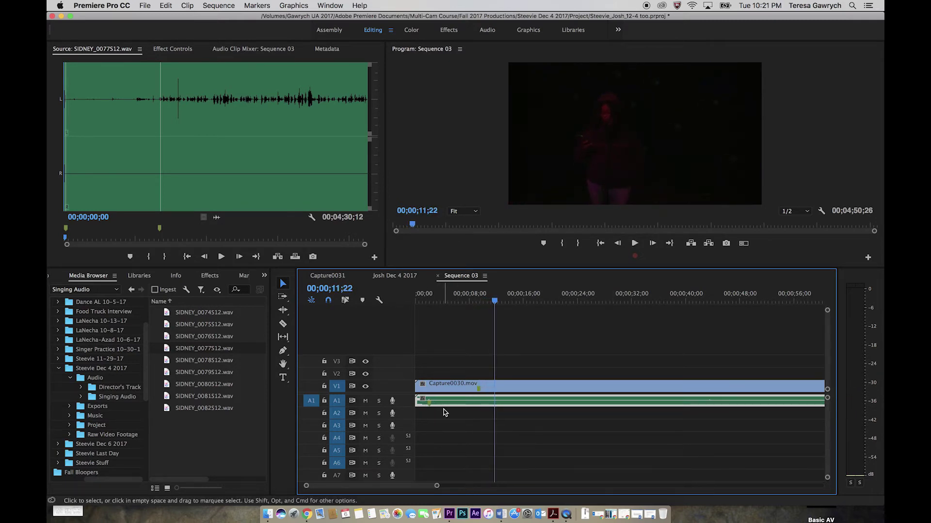
# Choose Expand All Tracks in Timeline Display Settings to show the thumbnail and waveform.
pyautogui.click(378, 301)
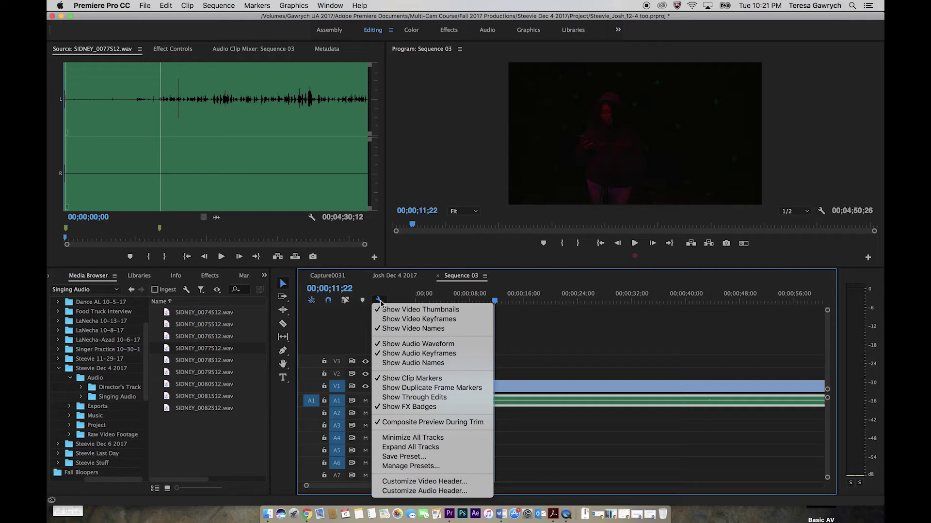
pyautogui.click(406, 446)
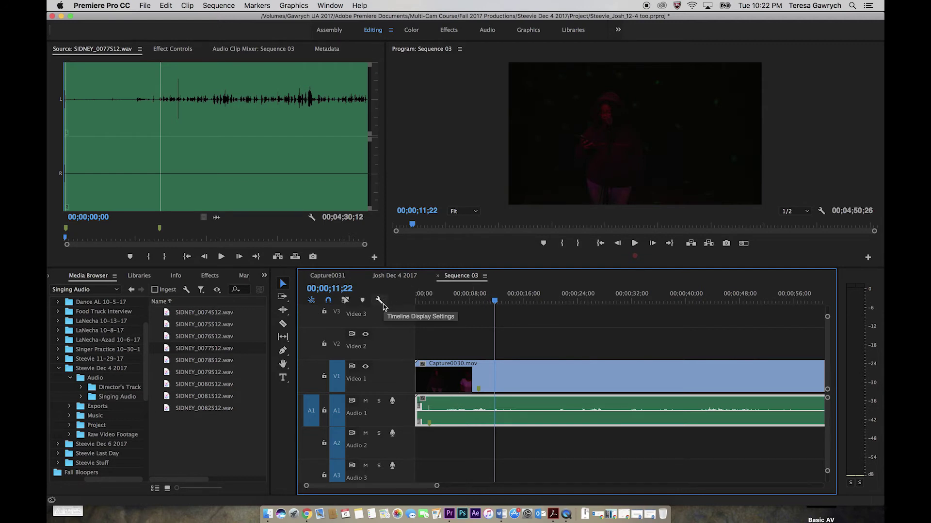
pyautogui.click(379, 301)
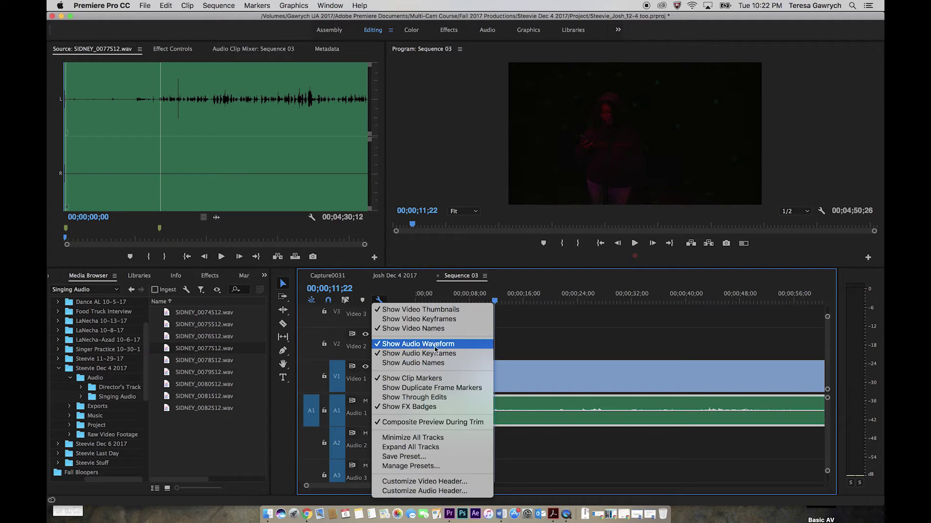
pyautogui.click(563, 343)
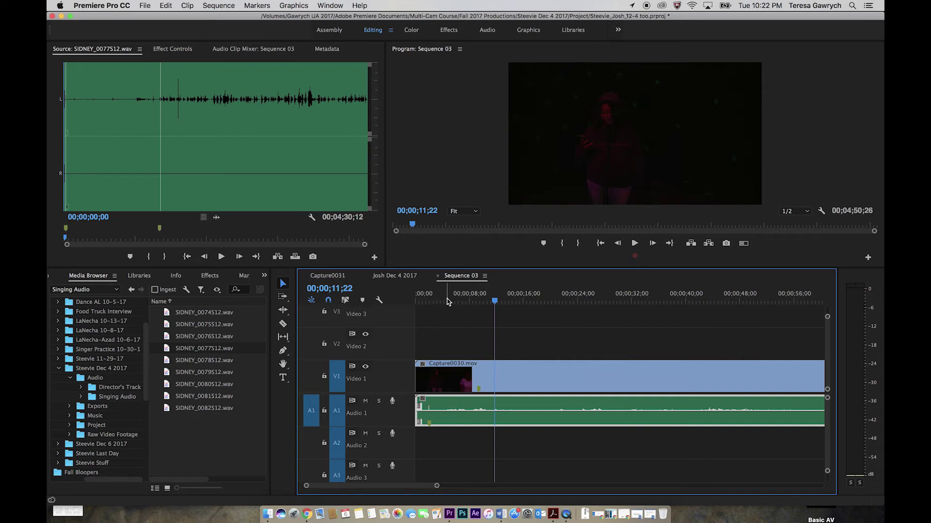
# Play Sequence 03 from the start to check sync, then return to 00;00;02;04.
pyautogui.moveTo(455, 295); pyautogui.dragTo(412, 294)
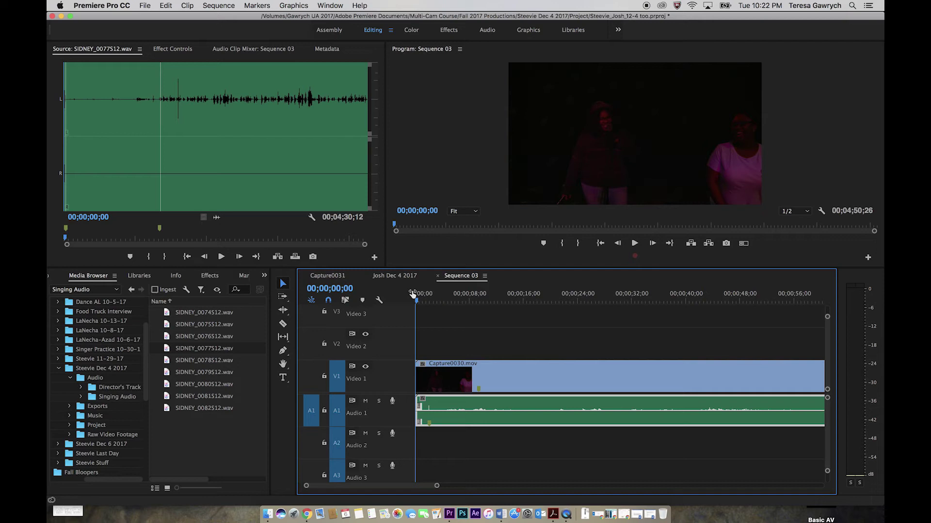
pyautogui.press('space')
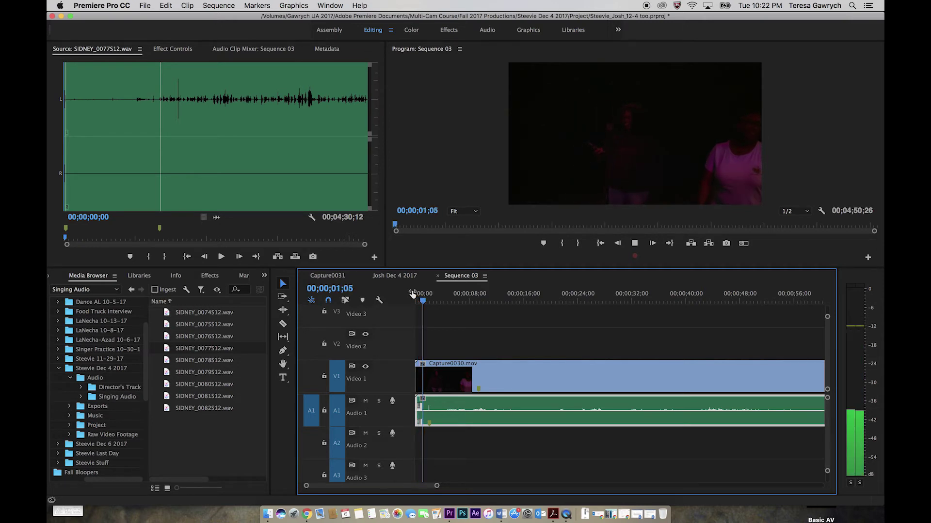
pyautogui.press('space')
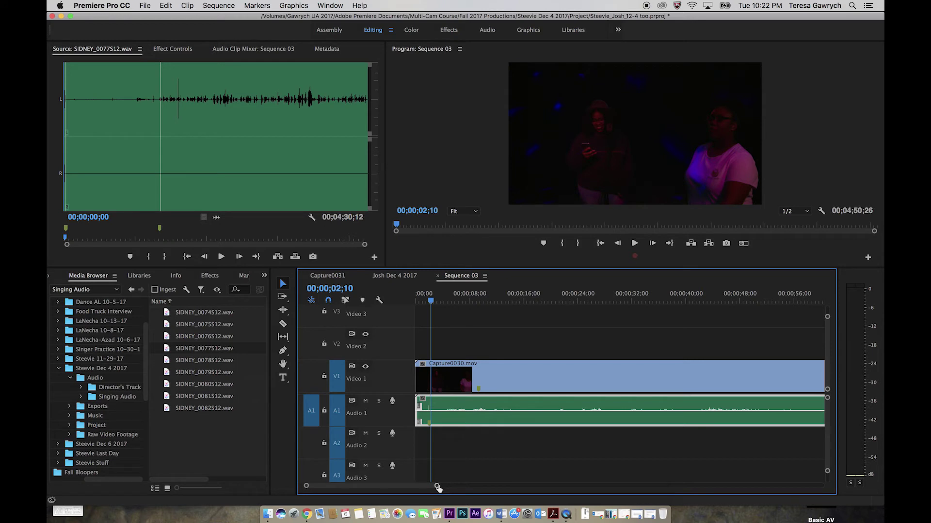
pyautogui.moveTo(437, 487); pyautogui.dragTo(389, 487)
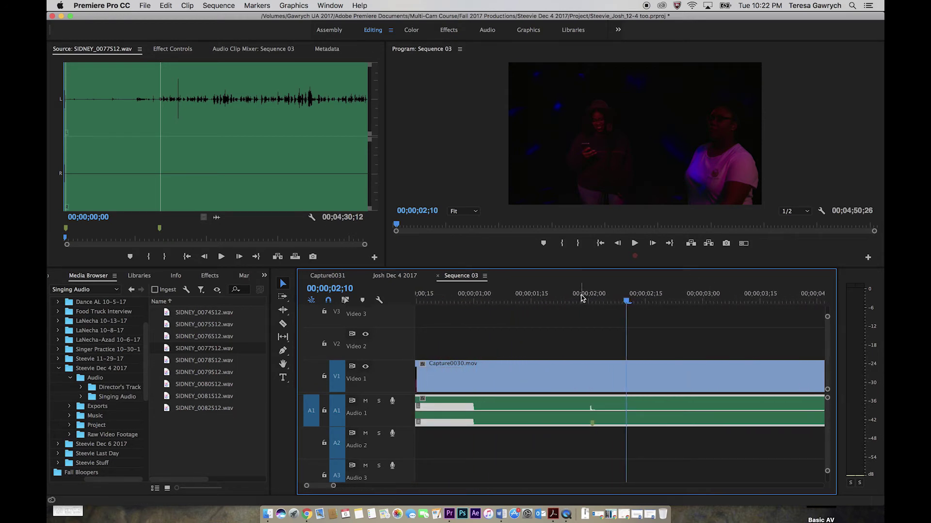
pyautogui.moveTo(625, 300); pyautogui.dragTo(592, 299)
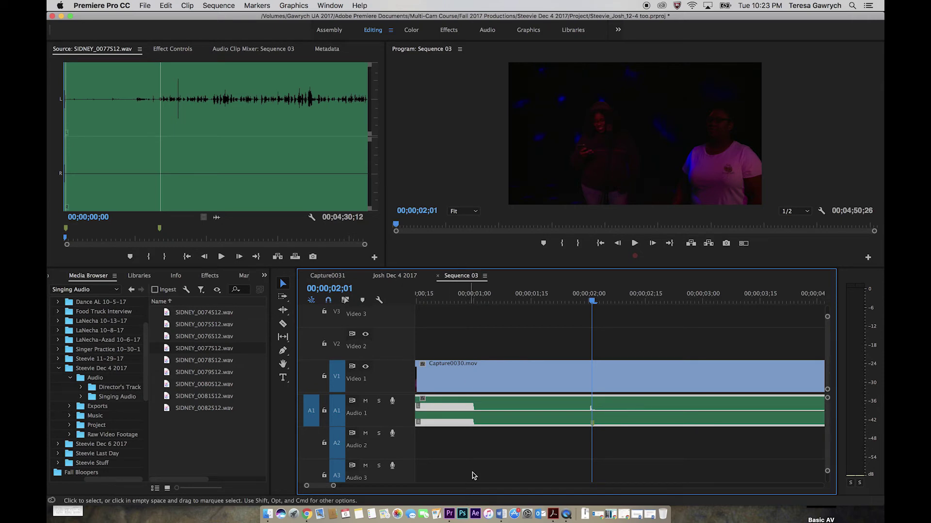
# Shift the SIDNEY_0077S12 audio later to match the video and play from about 00;00;08.
pyautogui.moveTo(338, 484); pyautogui.dragTo(396, 485)
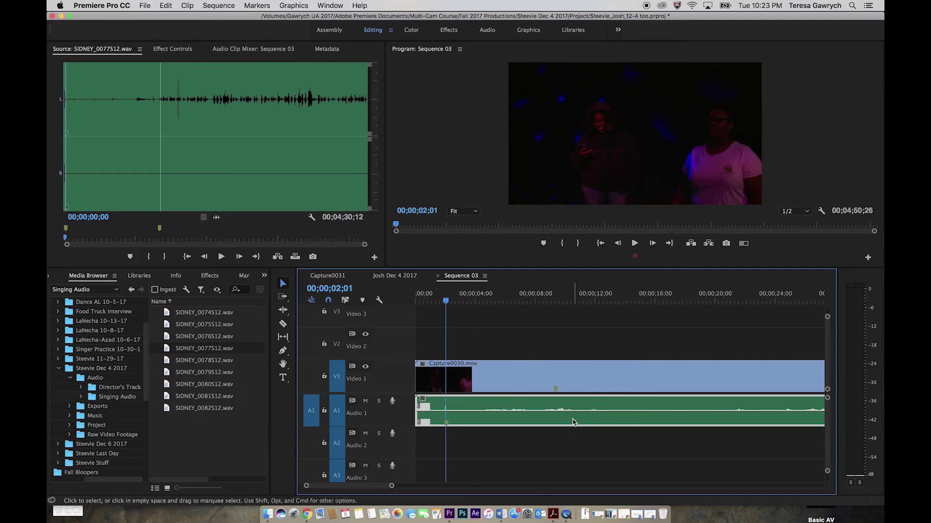
pyautogui.moveTo(576, 420); pyautogui.dragTo(620, 420)
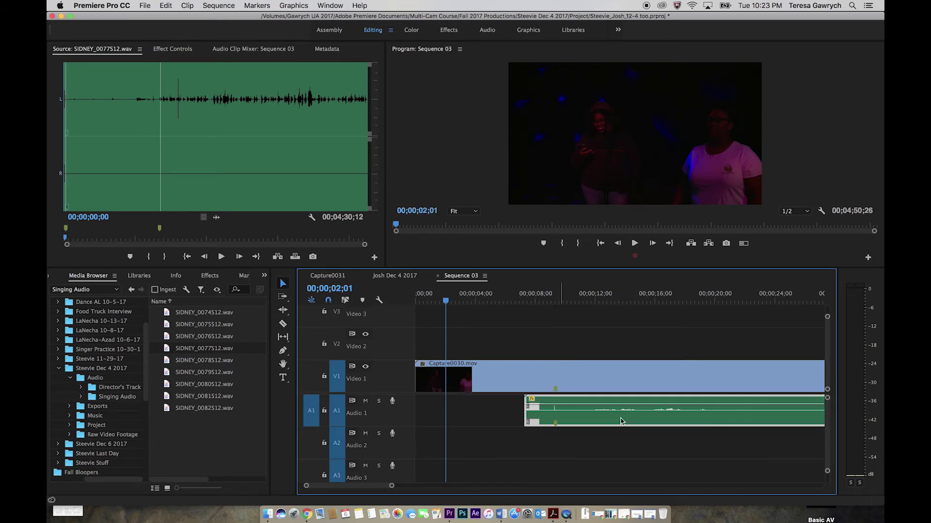
pyautogui.click(548, 300)
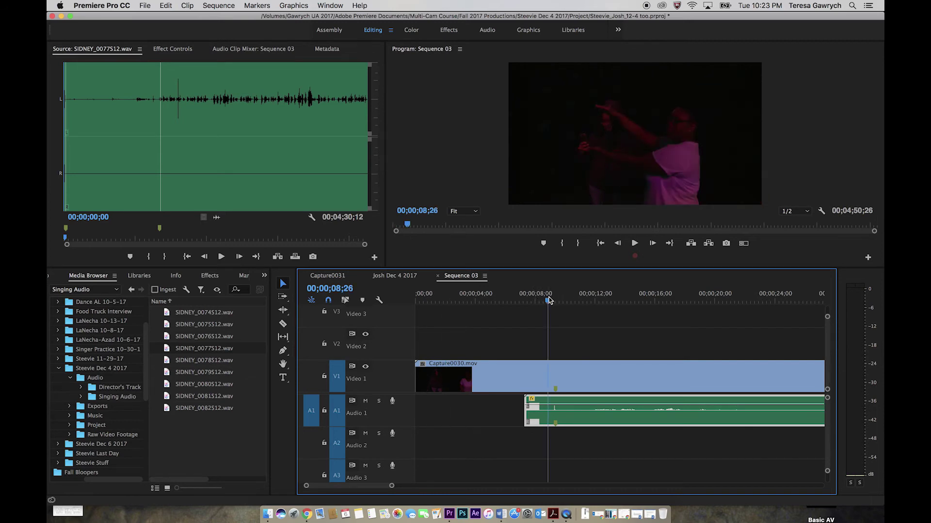
pyautogui.press('space')
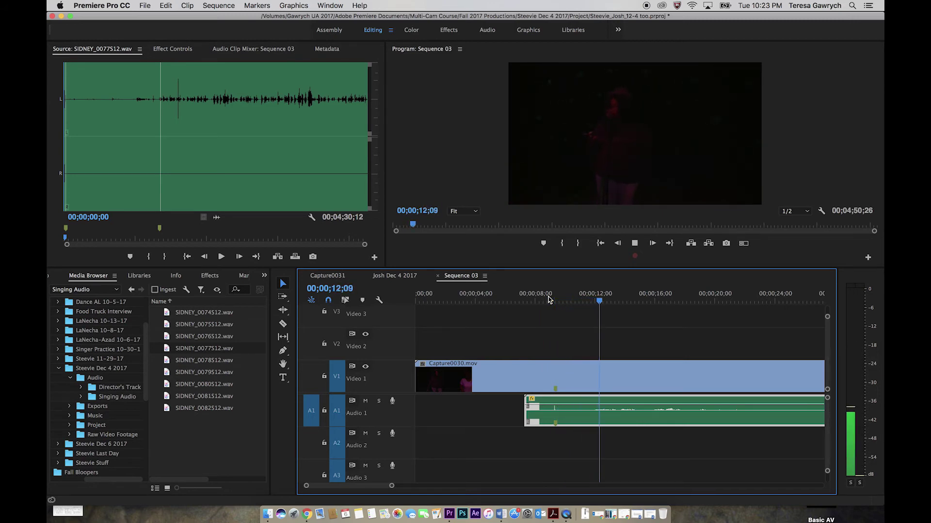
# Zoom the timeline out and play from about 1:11 and 1:28 to confirm sync.
pyautogui.moveTo(392, 486); pyautogui.dragTo(538, 486)
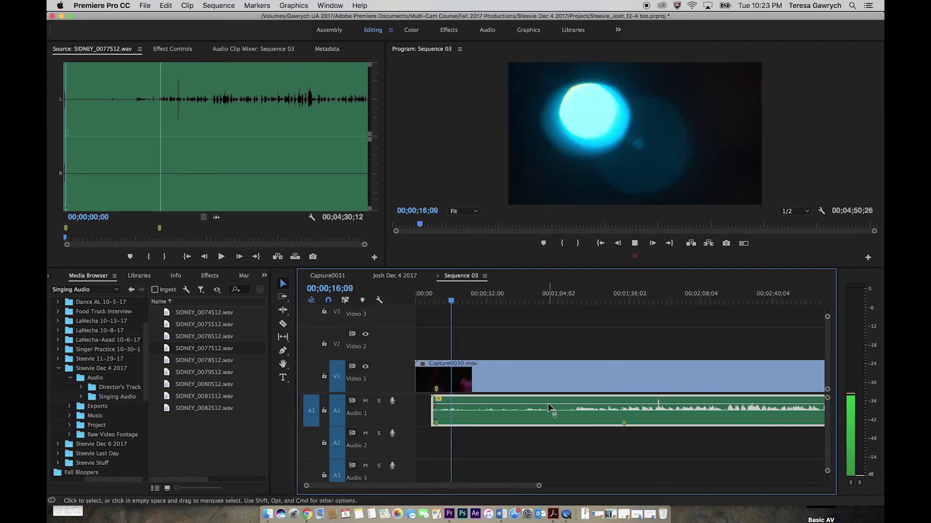
pyautogui.moveTo(561, 408); pyautogui.dragTo(561, 404)
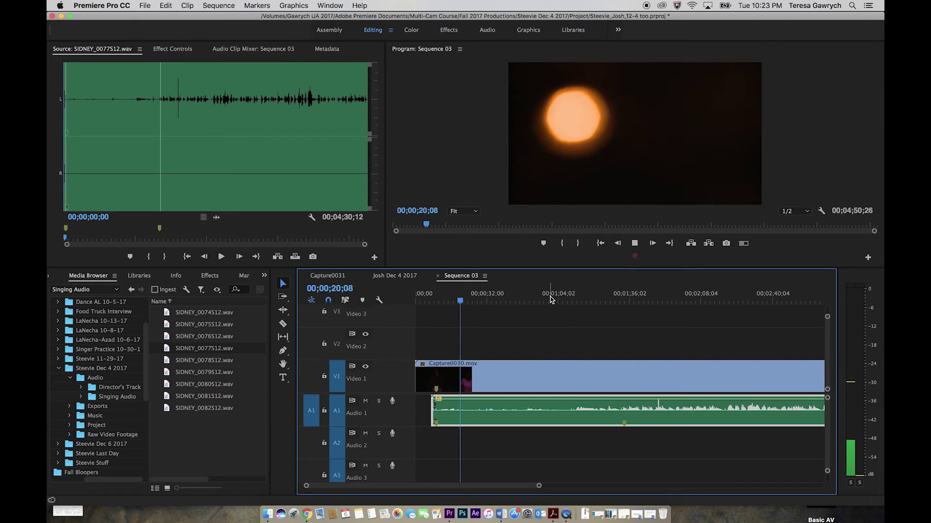
pyautogui.moveTo(549, 297); pyautogui.dragTo(576, 298)
pyautogui.press('space')
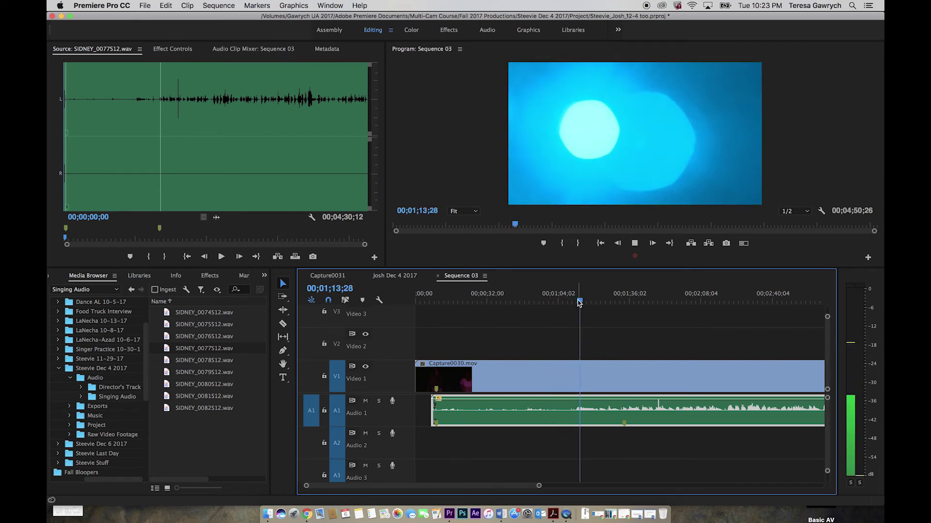
pyautogui.moveTo(581, 300); pyautogui.dragTo(629, 300)
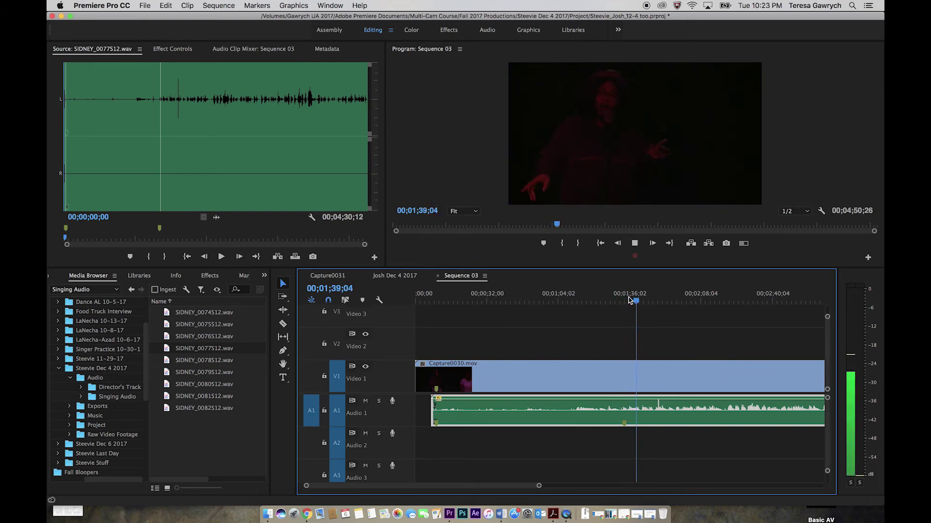
pyautogui.press('space')
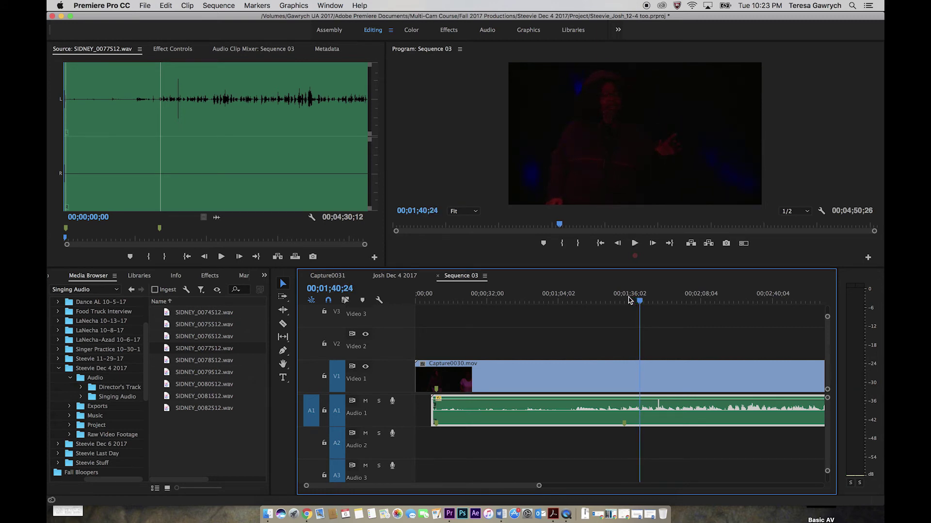
pyautogui.click(598, 382)
# Load Capture0030.mov in the Source monitor and drop a copy on V2 at 00;00;00;00.
pyautogui.doubleClick(598, 380)
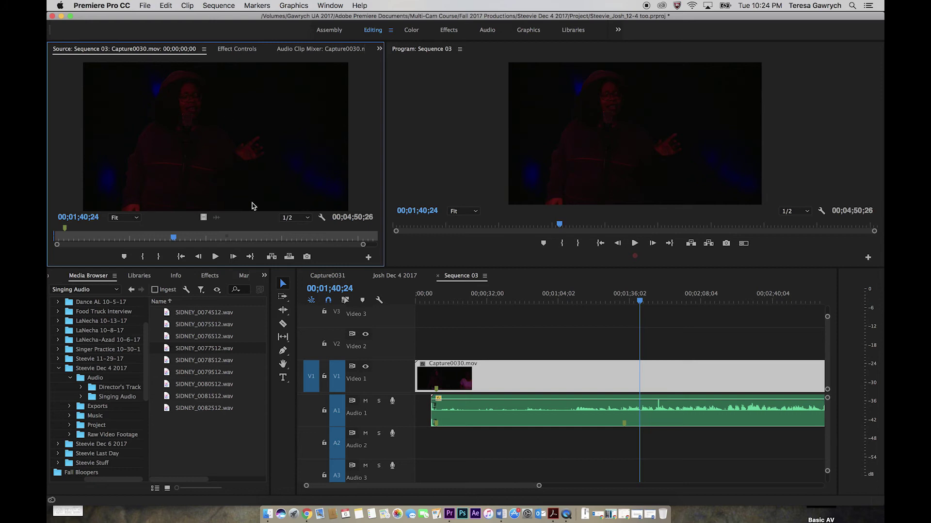
pyautogui.moveTo(543, 486); pyautogui.dragTo(614, 486)
pyautogui.moveTo(287, 134); pyautogui.dragTo(412, 337)
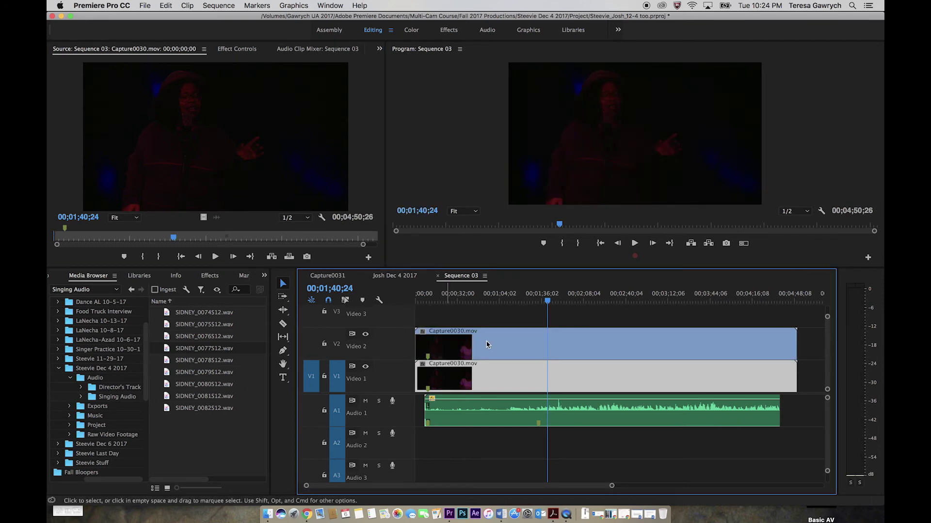
pyautogui.doubleClick(515, 382)
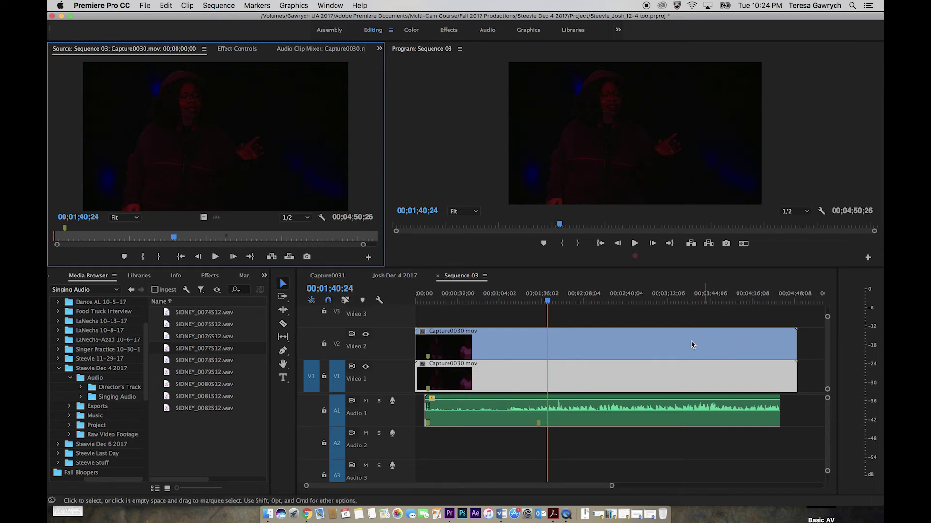
pyautogui.moveTo(694, 344); pyautogui.dragTo(650, 345)
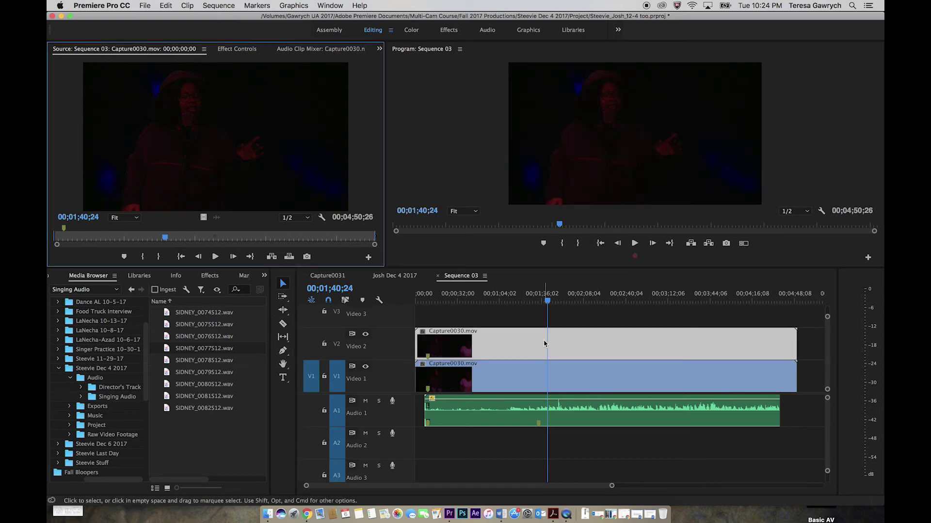
pyautogui.click(310, 204)
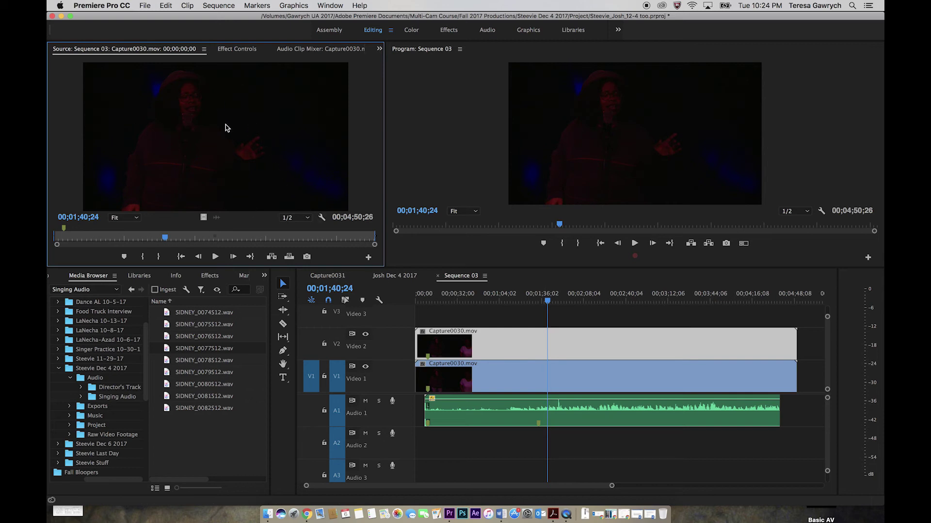
# Set the V2 clip's Opacity blend mode to Screen and check the brightness around 1:18.
pyautogui.click(243, 49)
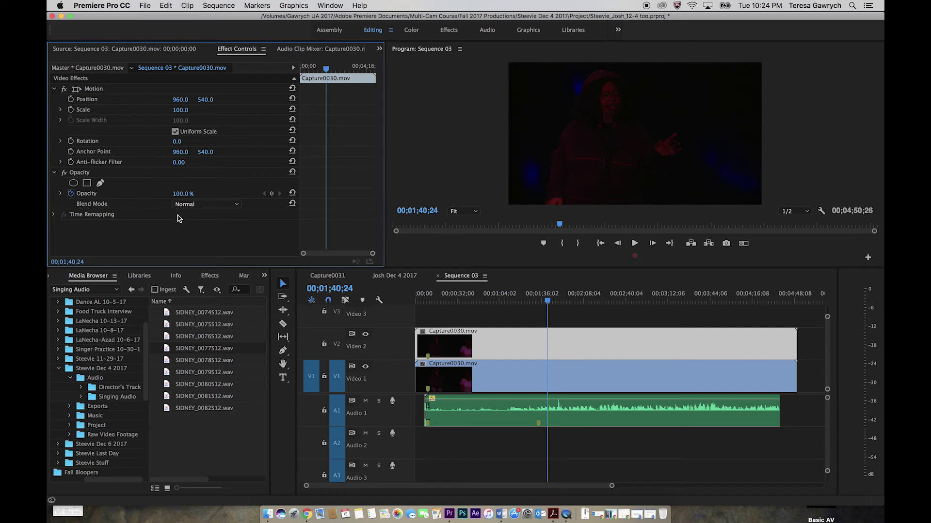
pyautogui.click(235, 205)
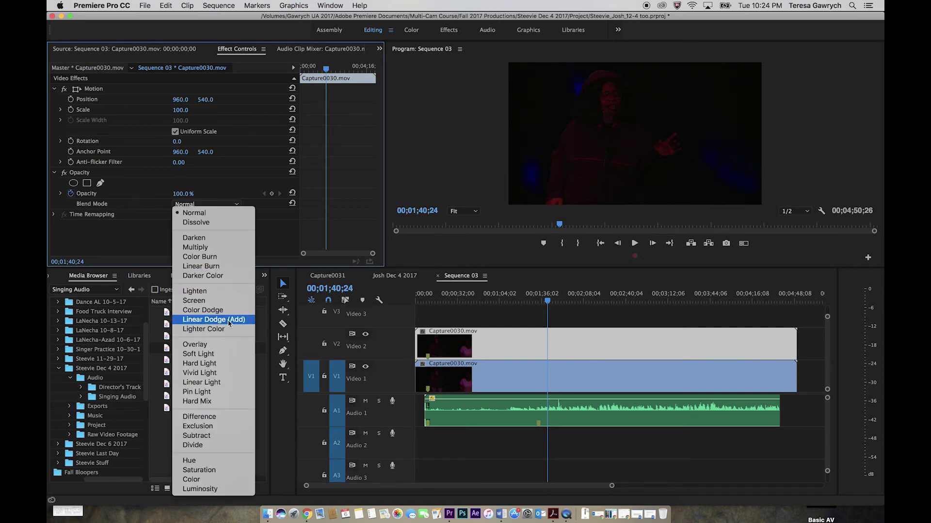
pyautogui.click(226, 301)
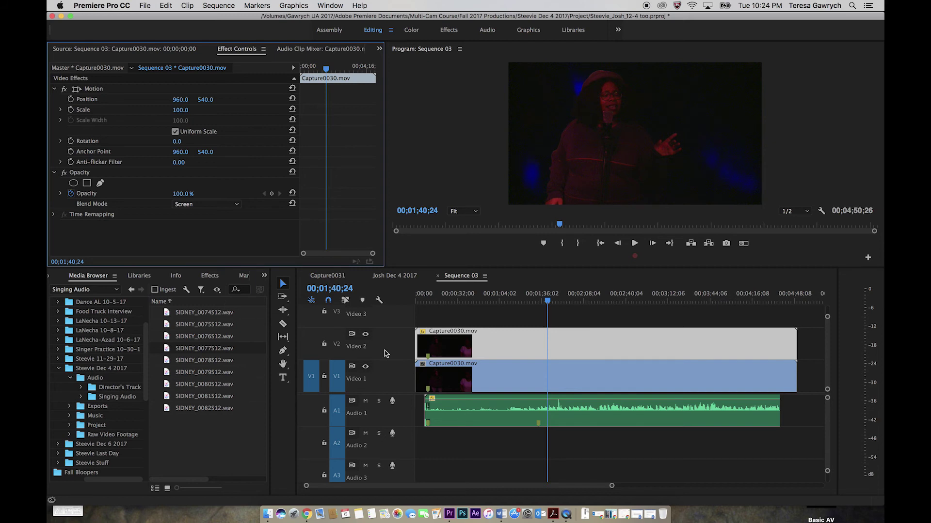
pyautogui.click(520, 301)
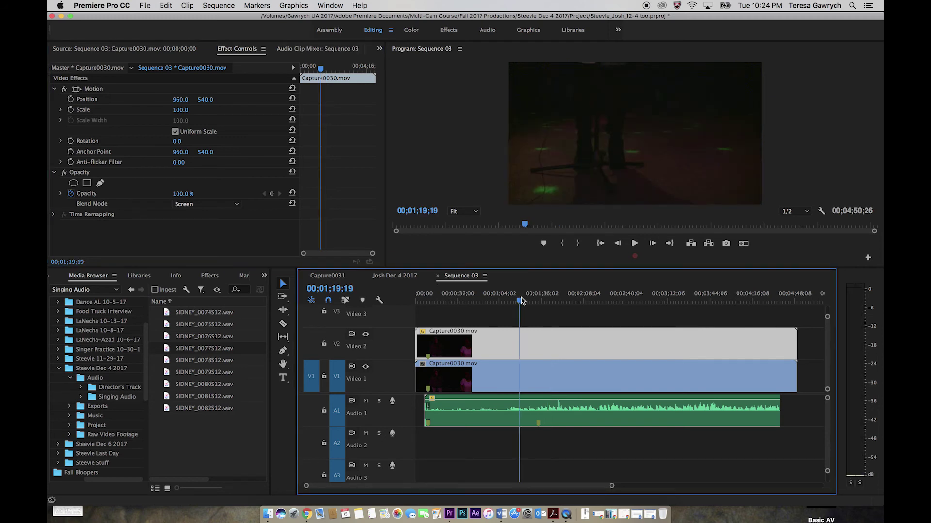
pyautogui.click(238, 204)
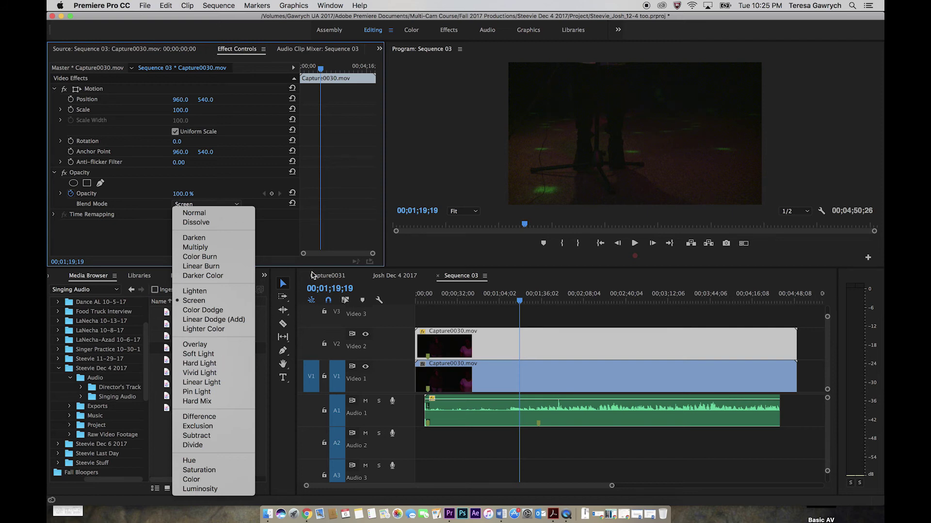
pyautogui.click(291, 238)
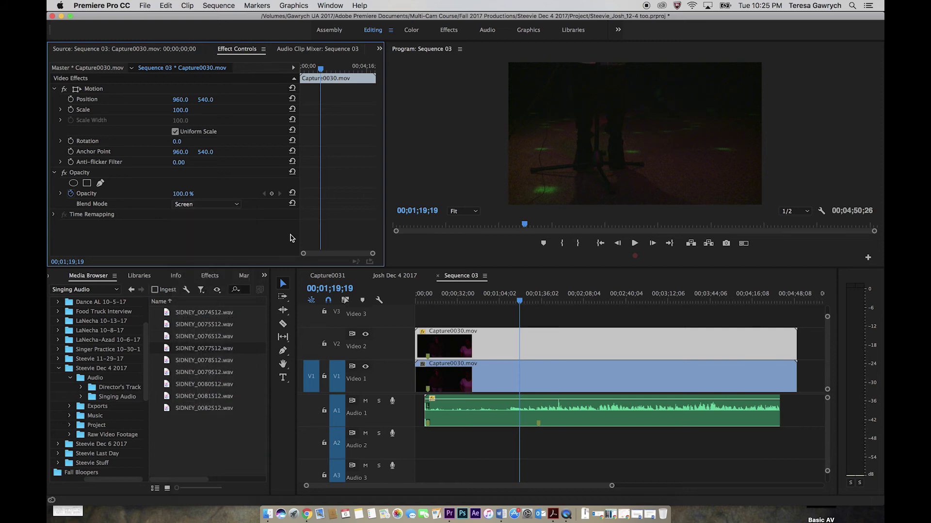
pyautogui.click(517, 299)
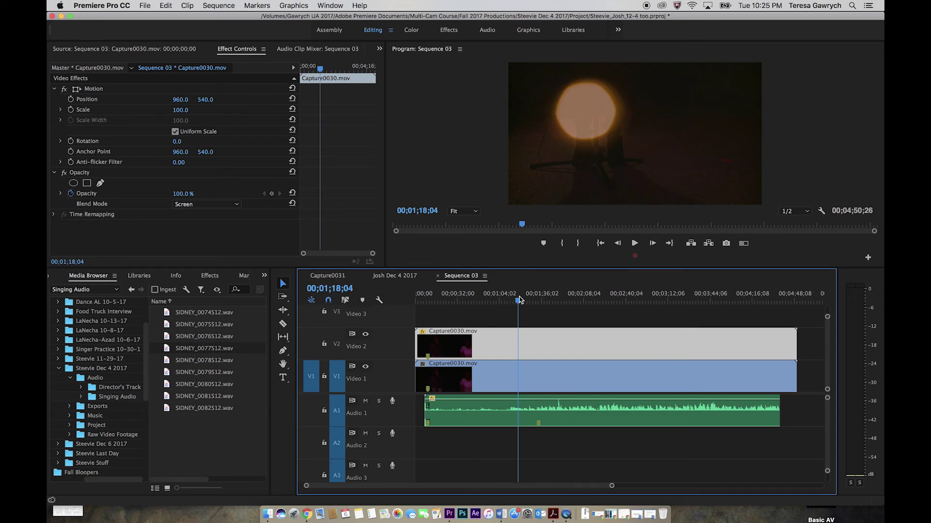
# Preview the brightened video, then select the SIDNEY_0077S12.wav clip to set its Volume to 6.0 dB.
pyautogui.press('space')
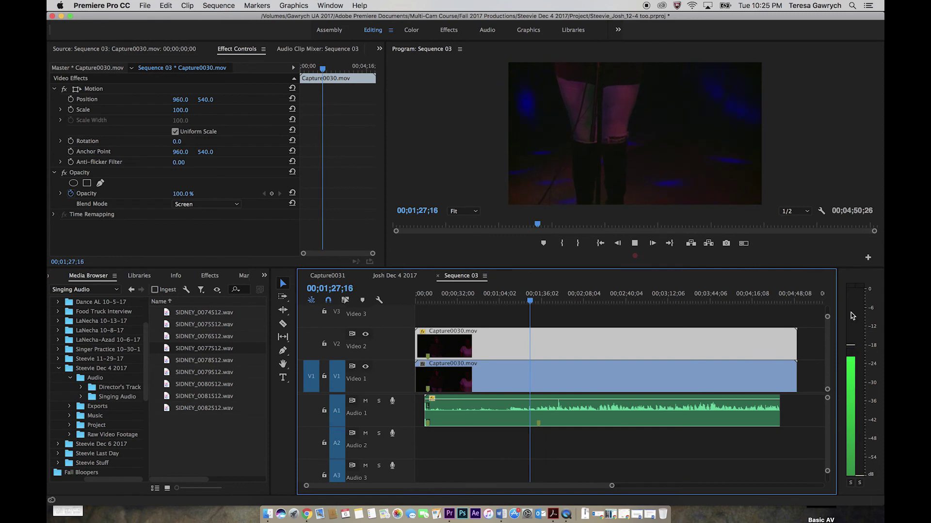
pyautogui.keyDown('shift'); pyautogui.click(544, 402); pyautogui.keyUp('shift')
pyautogui.click(544, 401)
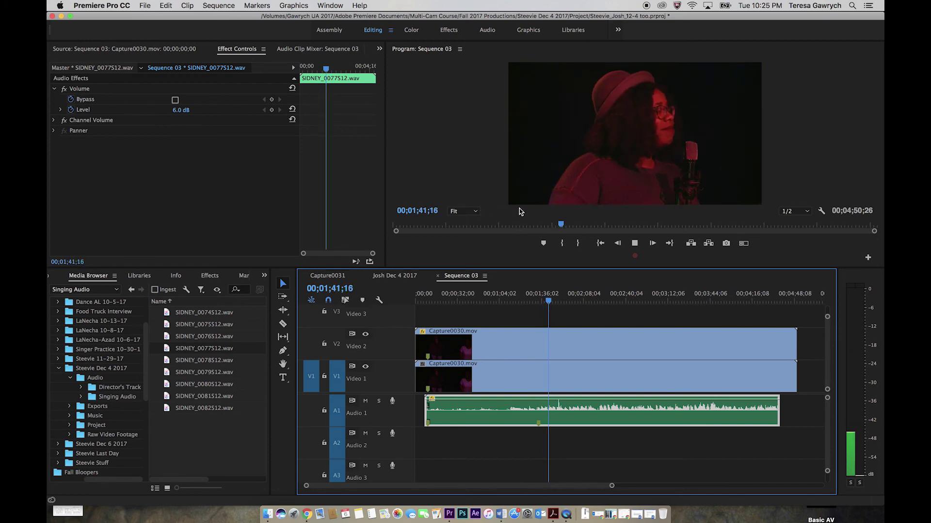
# Set the Program monitor zoom to 150%, replay the sequence, and save the project.
pyautogui.press('space')
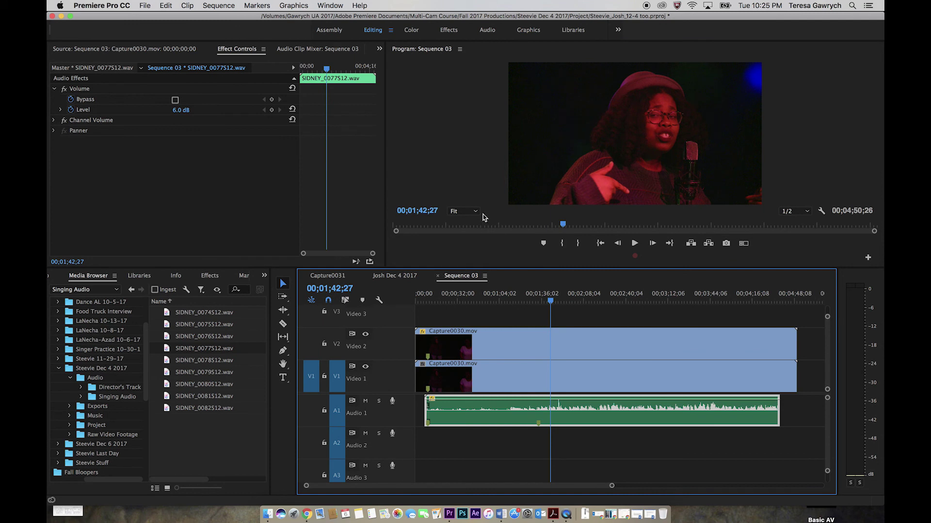
pyautogui.click(475, 212)
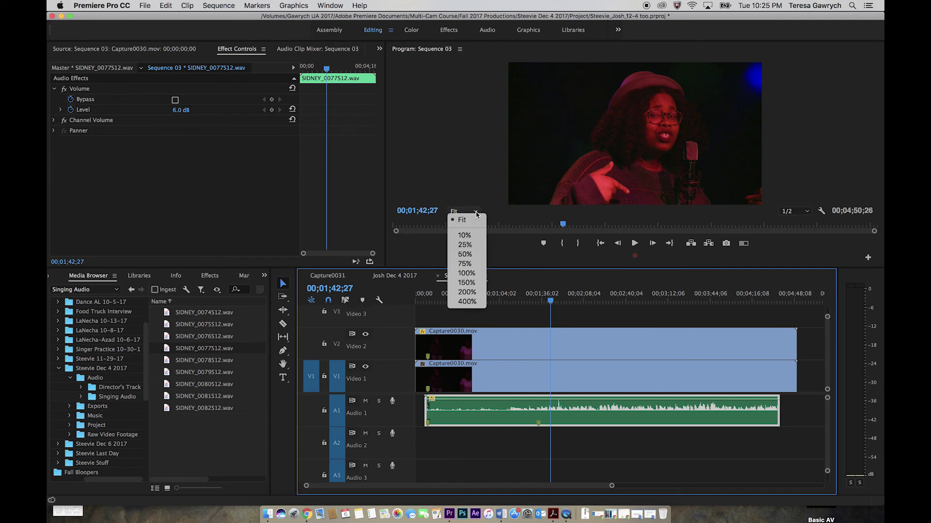
pyautogui.click(467, 283)
pyautogui.press('space')
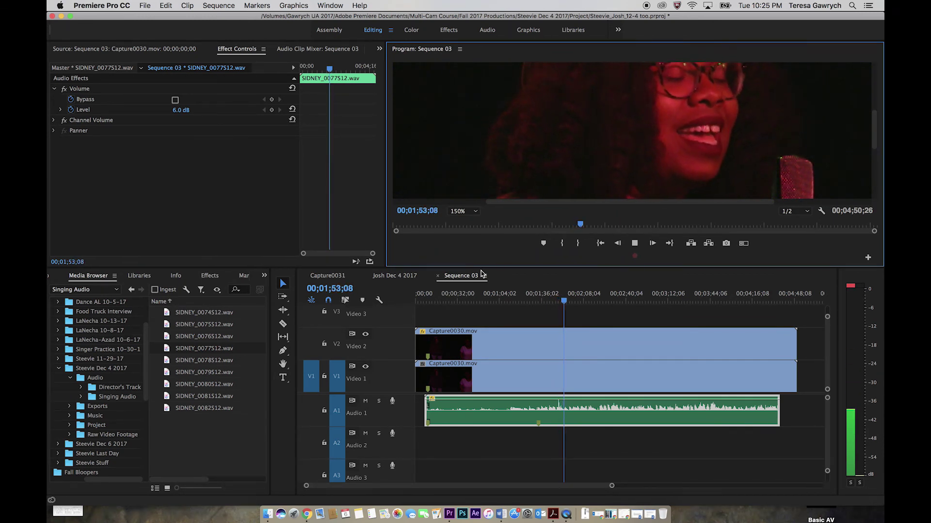
pyautogui.press('space')
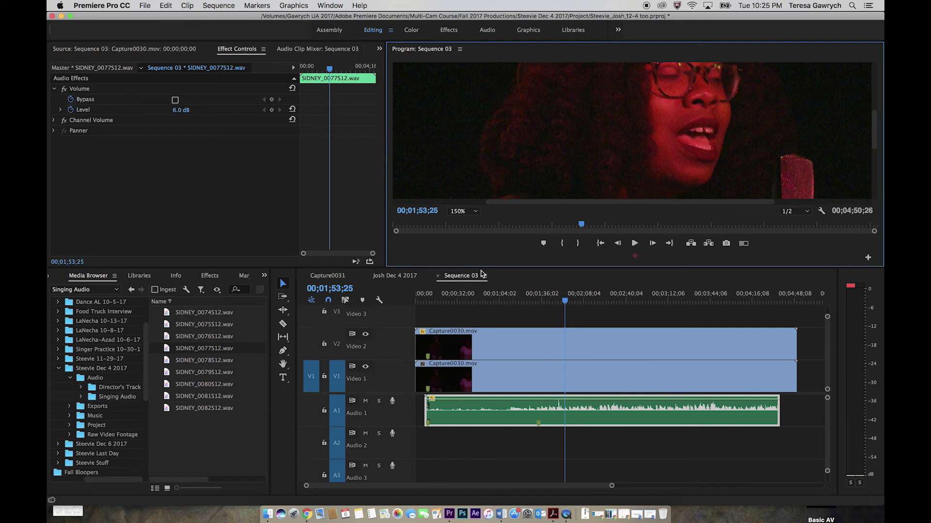
pyautogui.press('cmd+s')
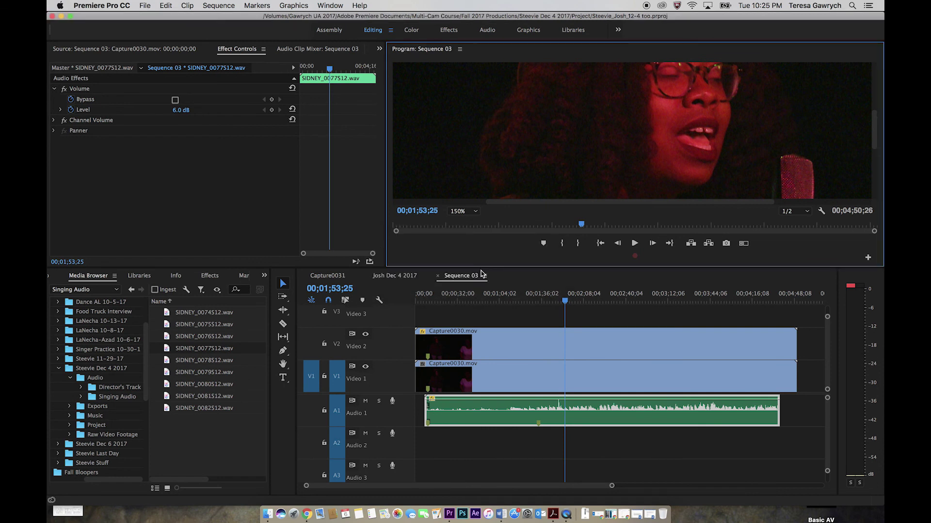